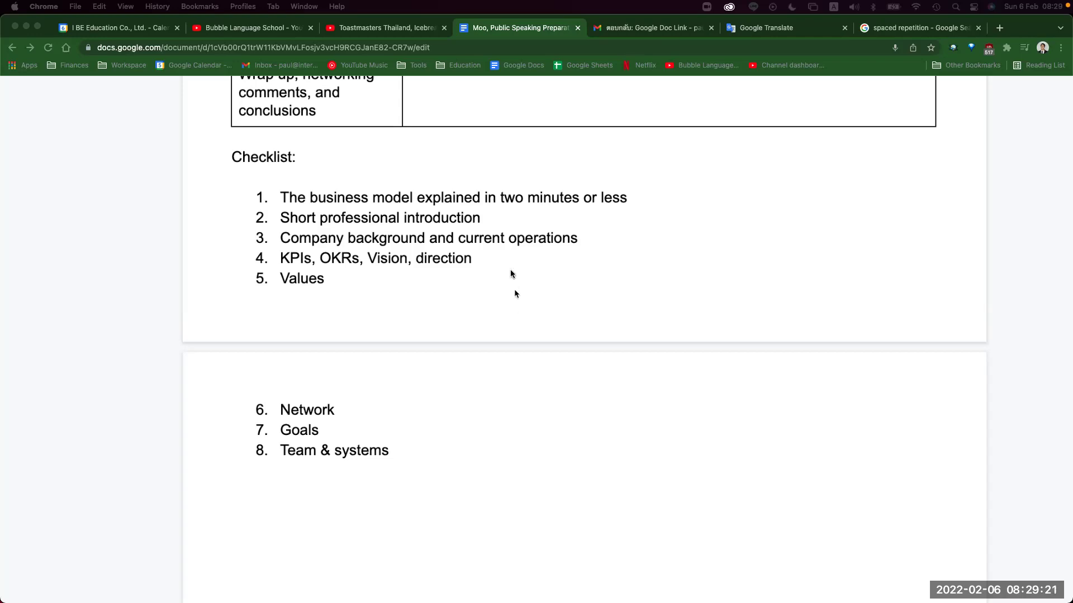
{"action": "left_click", "coordinate": [506, 254]}
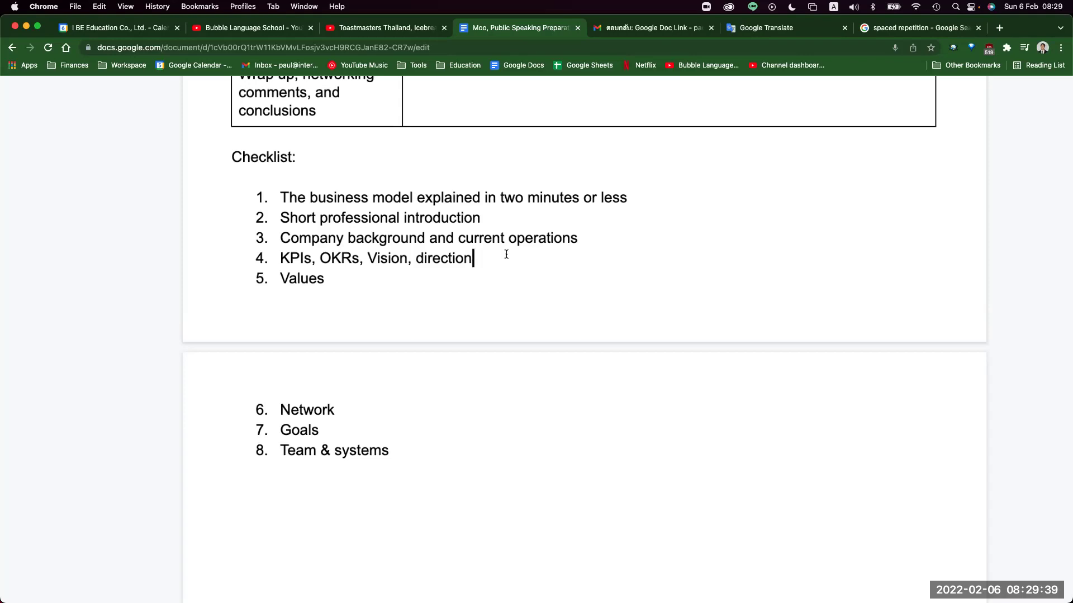
{"action": "double_click", "coordinate": [453, 288]}
{"action": "scroll", "coordinate": [452, 287], "scroll_direction": "down", "scroll_amount": 1}
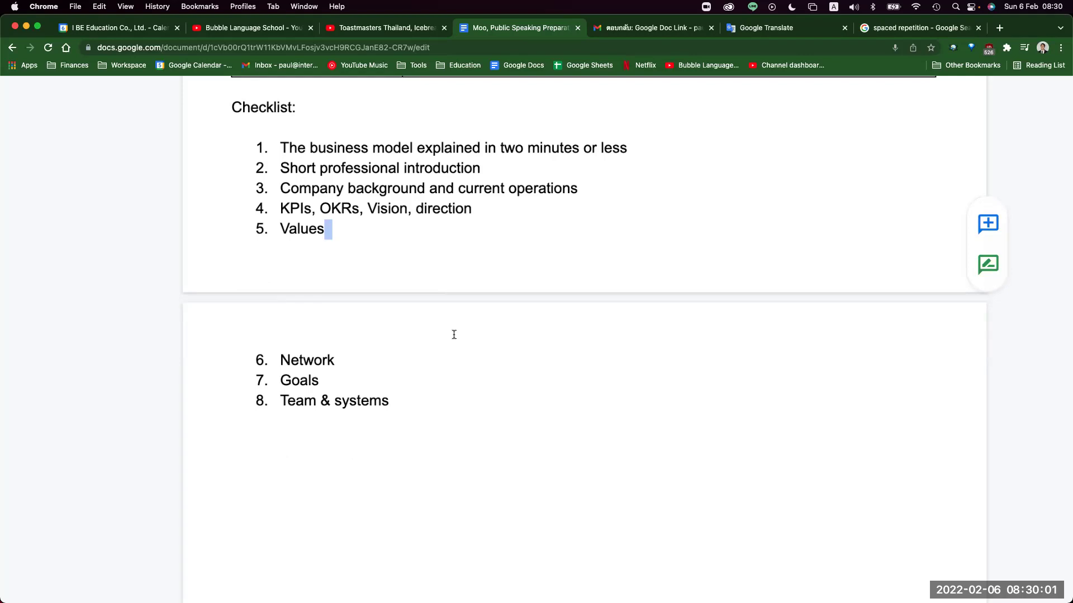
{"action": "left_click", "coordinate": [440, 363]}
{"action": "scroll", "coordinate": [440, 363], "scroll_direction": "down", "scroll_amount": 1}
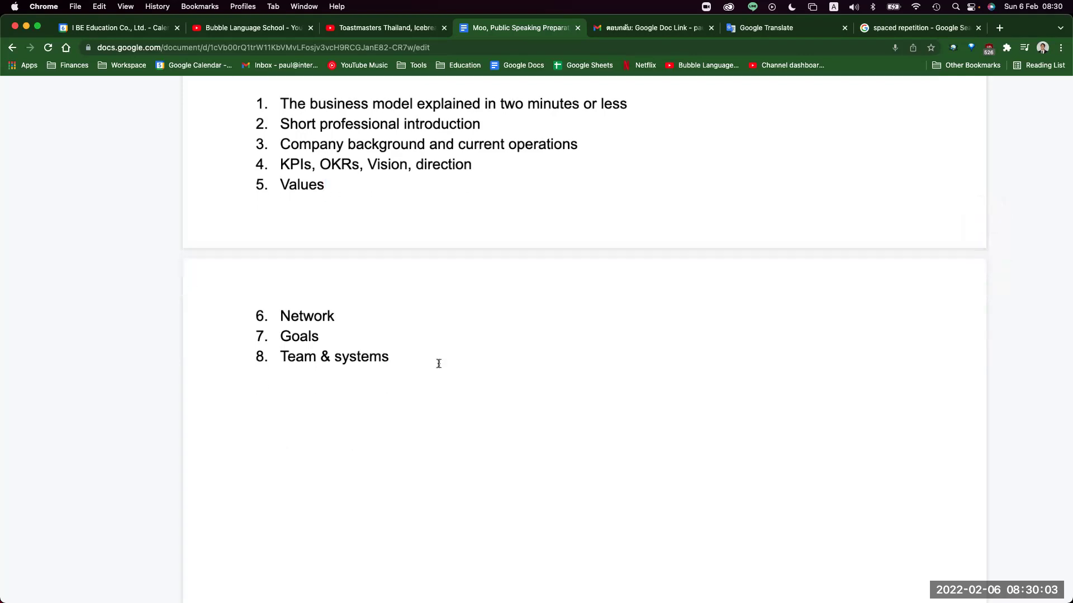
{"action": "left_click", "coordinate": [439, 363]}
{"action": "left_click", "coordinate": [423, 317]}
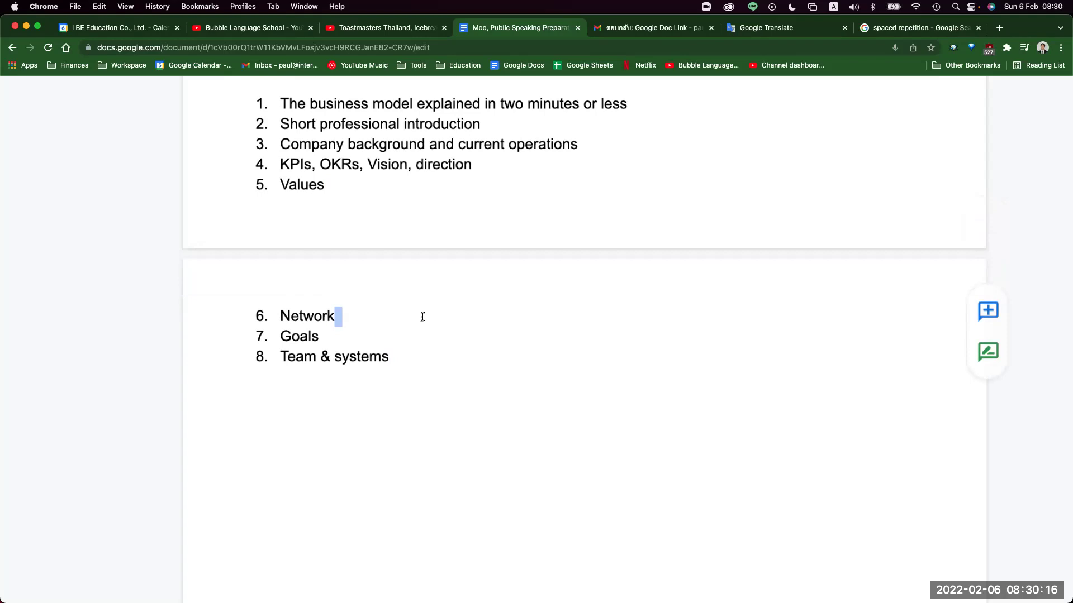
{"action": "double_click", "coordinate": [414, 340]}
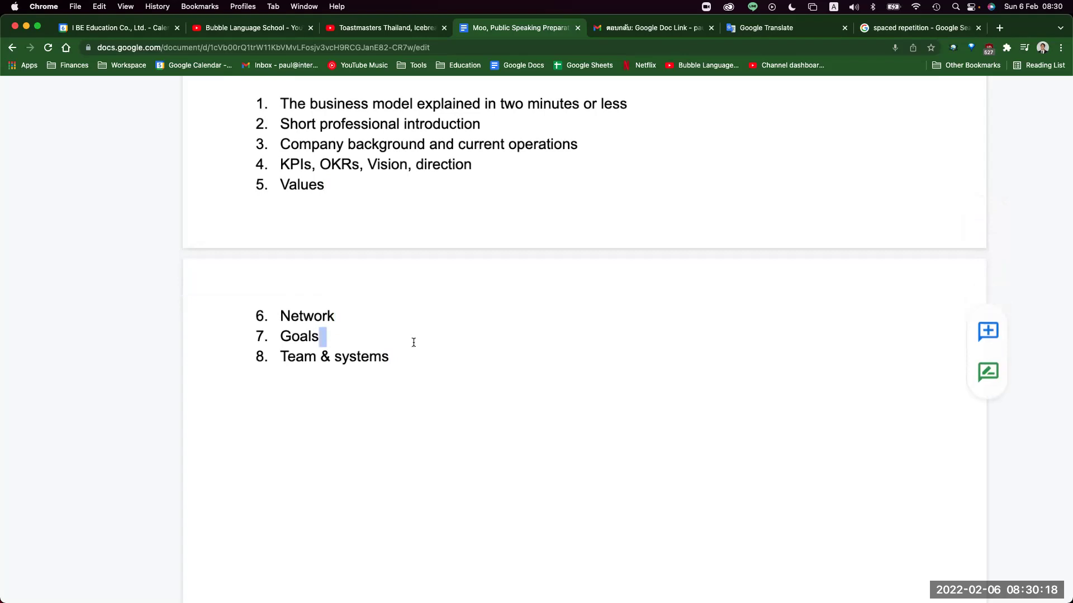
{"action": "scroll", "coordinate": [413, 341], "scroll_direction": "down", "scroll_amount": 1}
{"action": "left_click", "coordinate": [415, 339]}
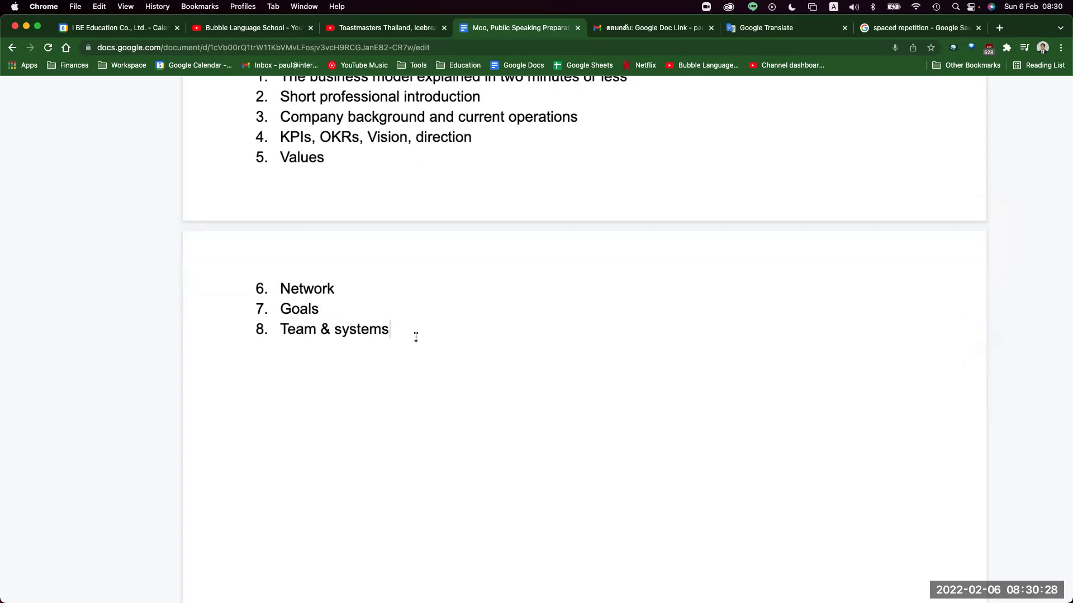
{"action": "scroll", "coordinate": [415, 336], "scroll_direction": "up", "scroll_amount": 2}
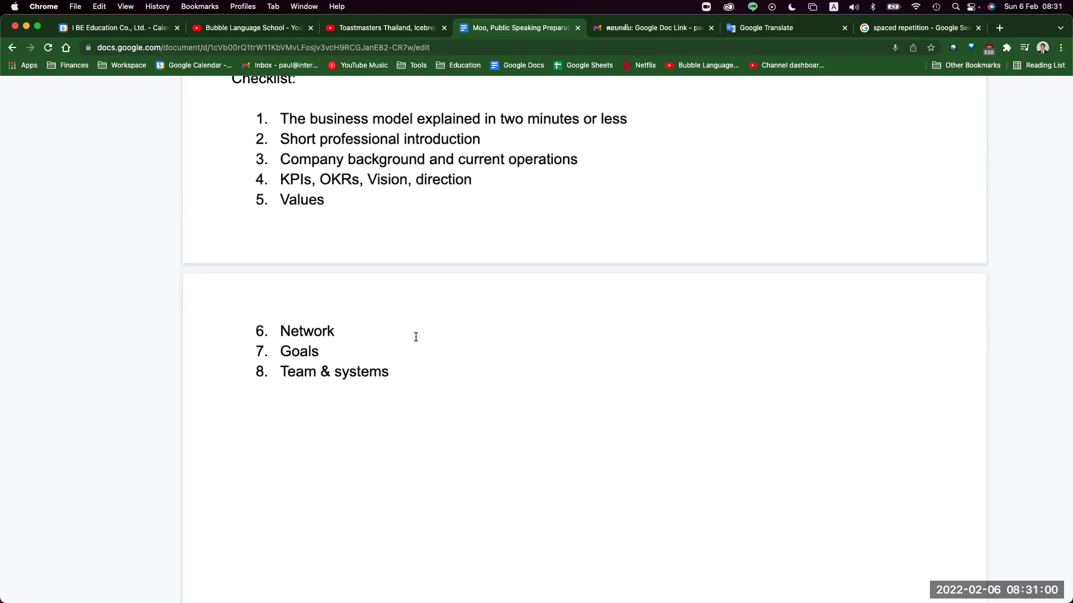
{"action": "scroll", "coordinate": [415, 336], "scroll_direction": "up", "scroll_amount": 2}
{"action": "scroll", "coordinate": [415, 336], "scroll_direction": "up", "scroll_amount": 1}
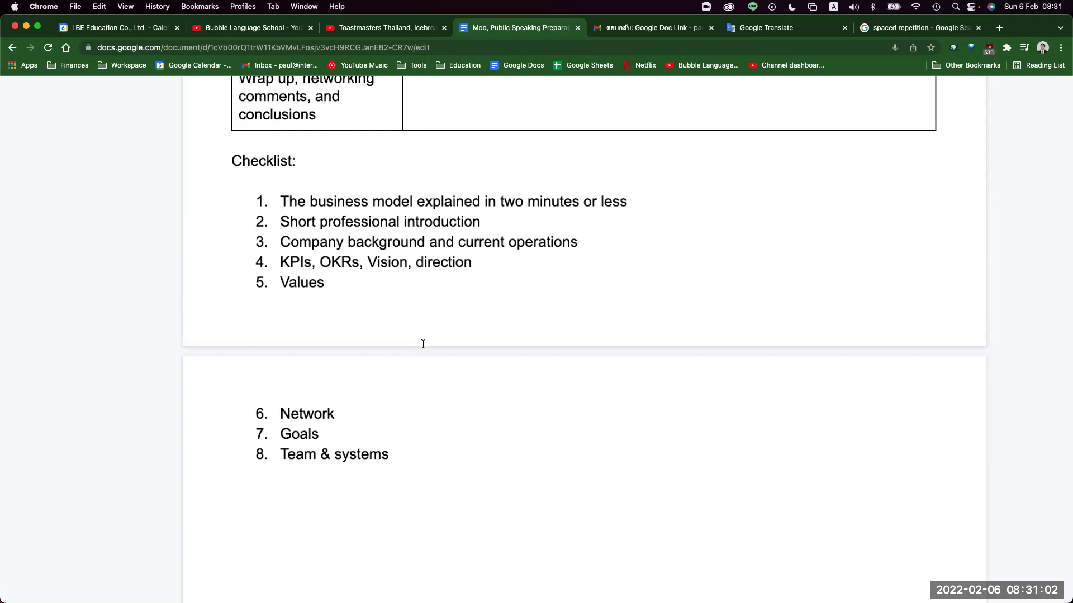